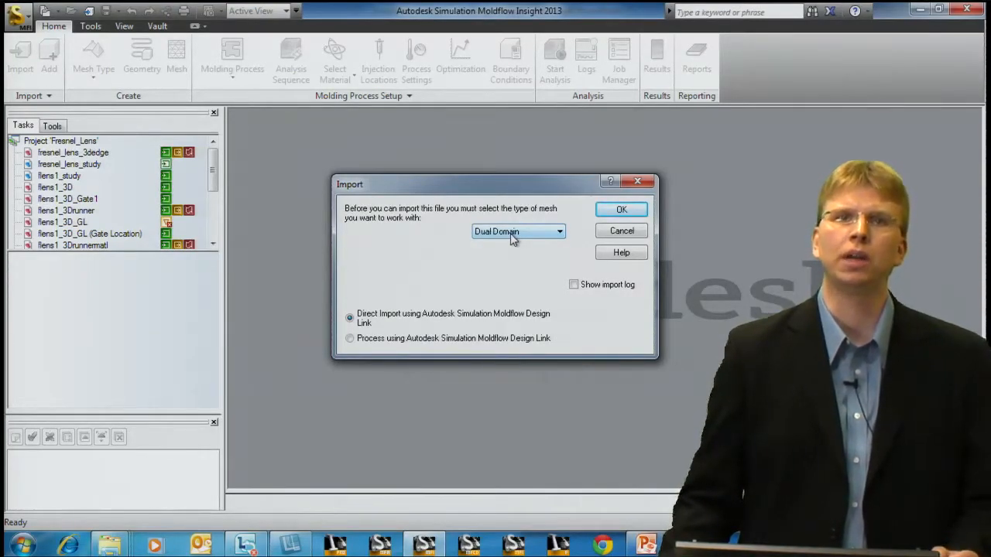
Import the lens model with the Solid 3D mesh type, using direct import
left_click(509, 233)
left_click(520, 264)
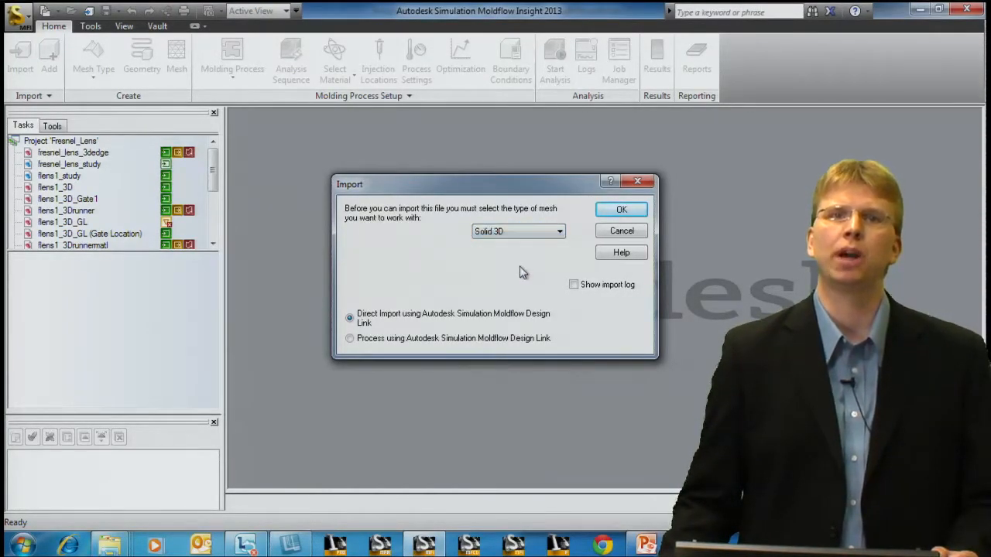
left_click(634, 209)
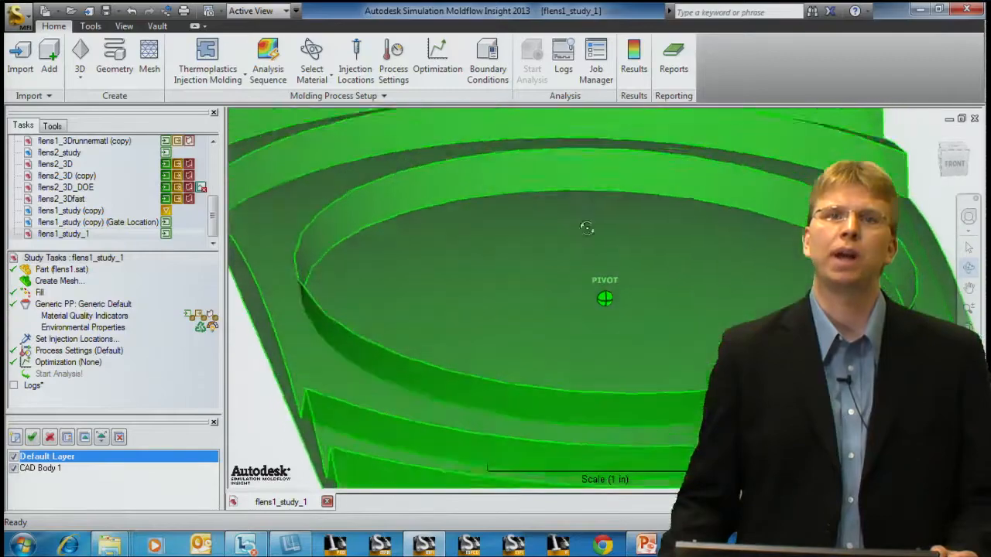
mouse_move(594, 244)
middle_mouse_down()
mouse_move(604, 279)
mouse_move(530, 250)
mouse_move(483, 267)
mouse_move(539, 257)
mouse_move(483, 271)
middle_mouse_up()
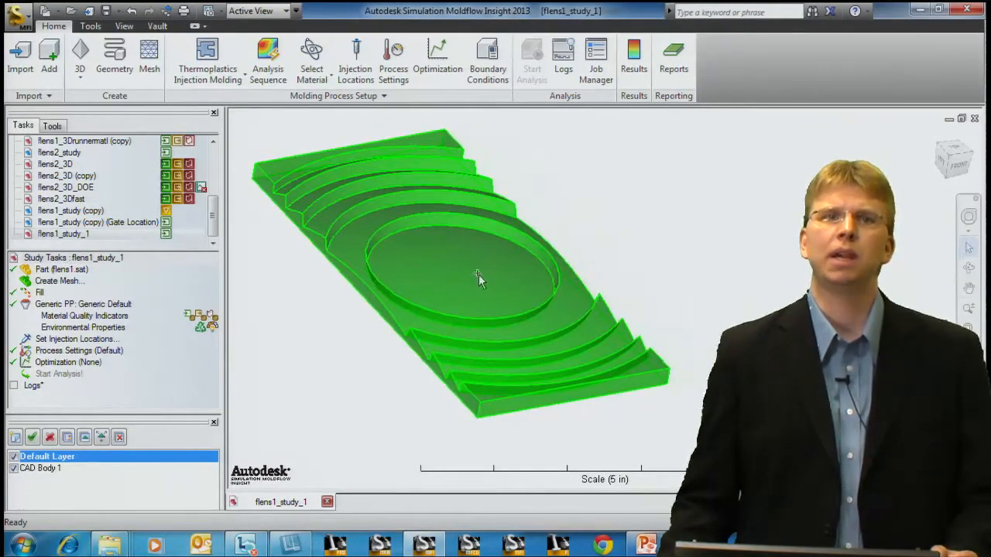
Preview the mesh node spacing on the lens, and set the global edge length to 0.15 in
double_click(67, 282)
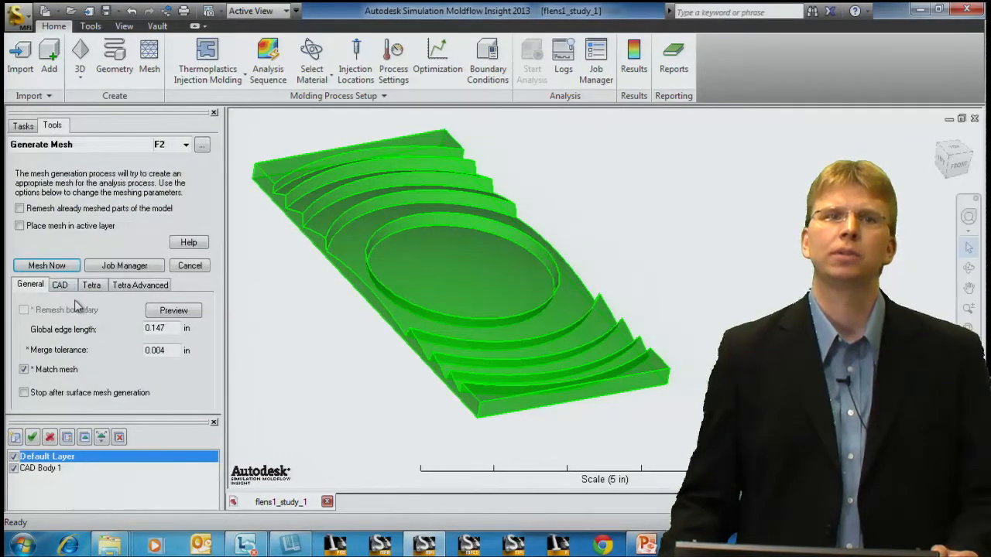
left_click(174, 311)
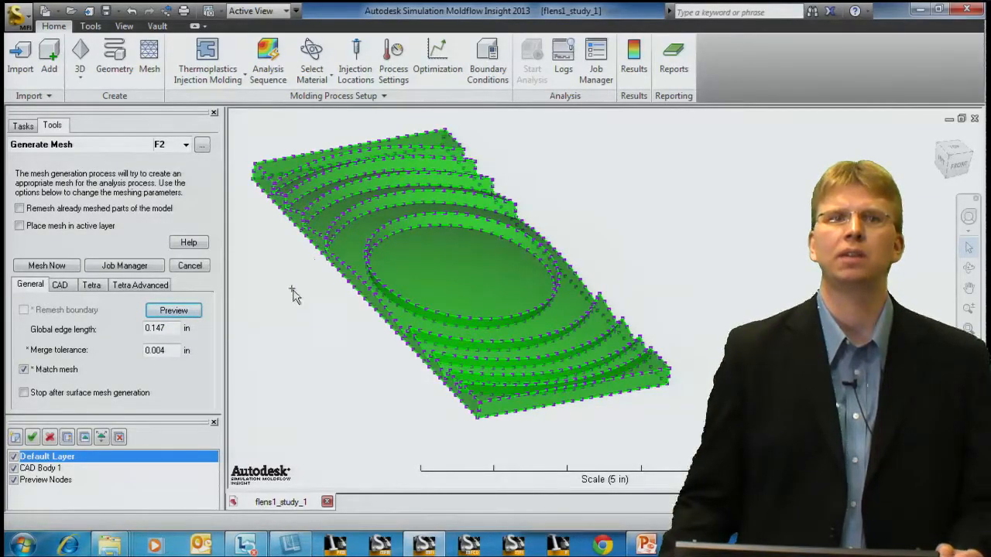
left_click(169, 327)
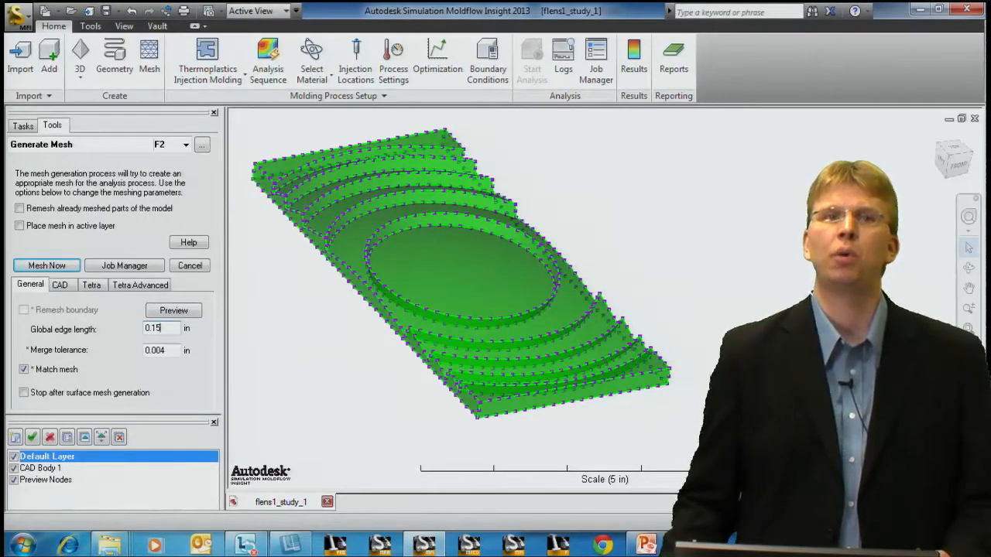
Set the minimum number of elements through thickness to 10 and generate the 3D mesh
left_click(61, 286)
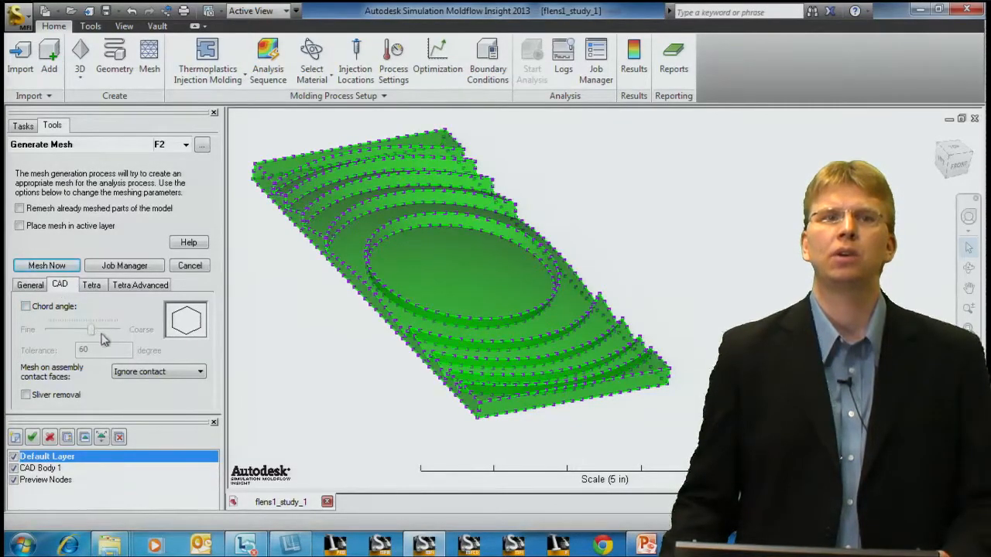
left_click(93, 286)
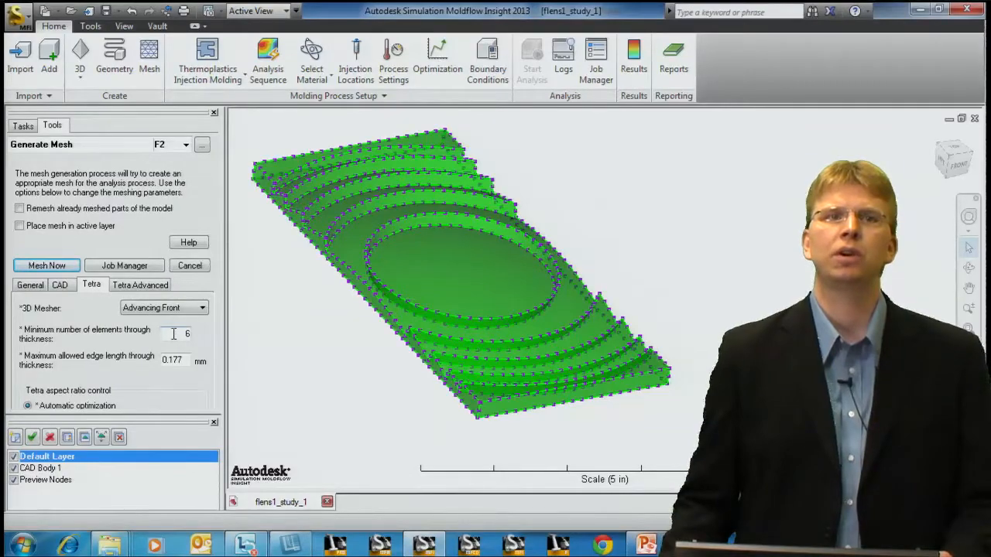
left_click_drag(174, 332, 190, 334)
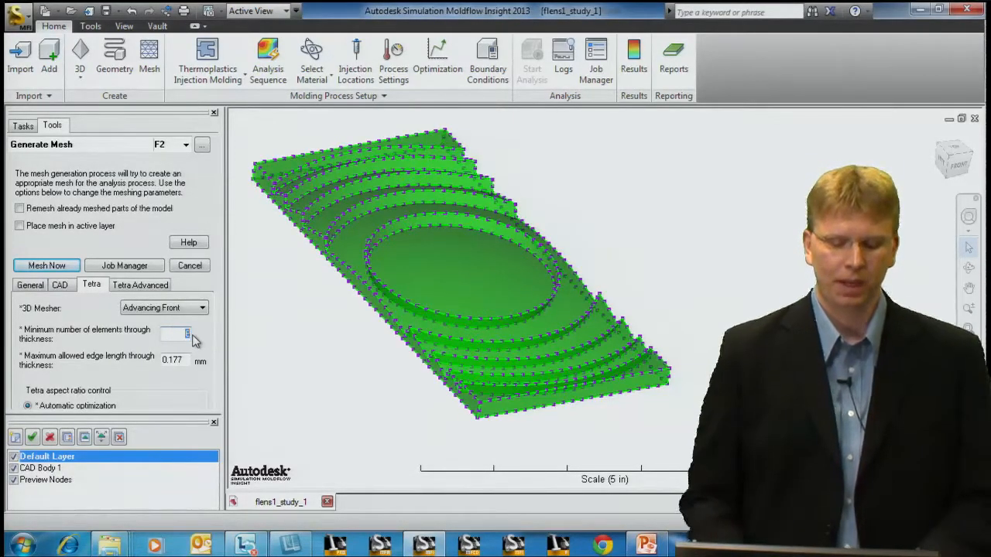
type("1")
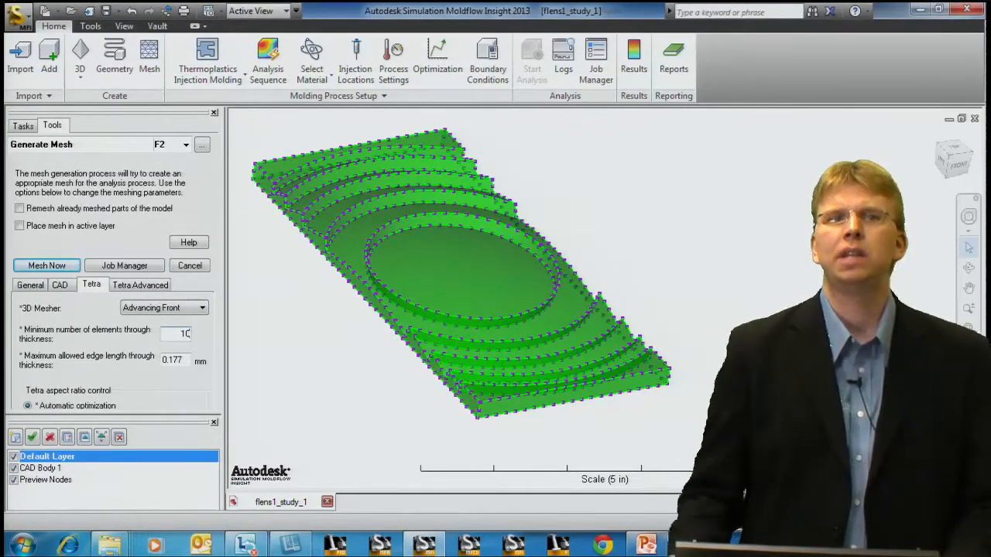
type("0")
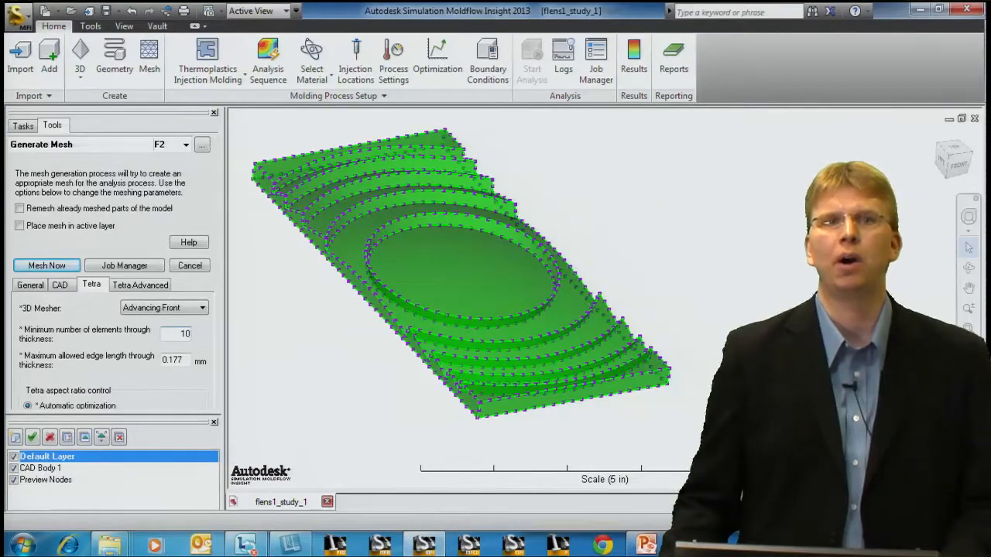
left_click(48, 265)
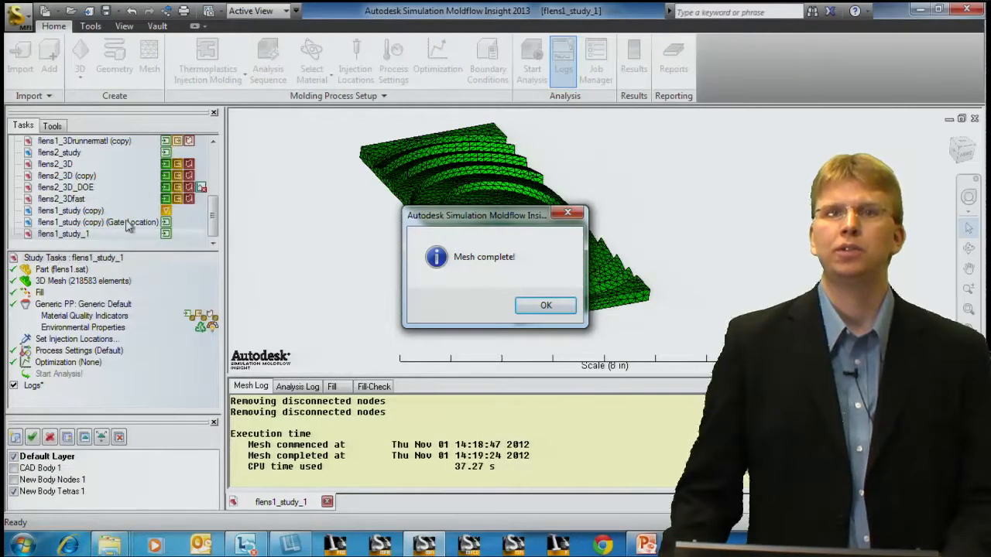
left_click(546, 306)
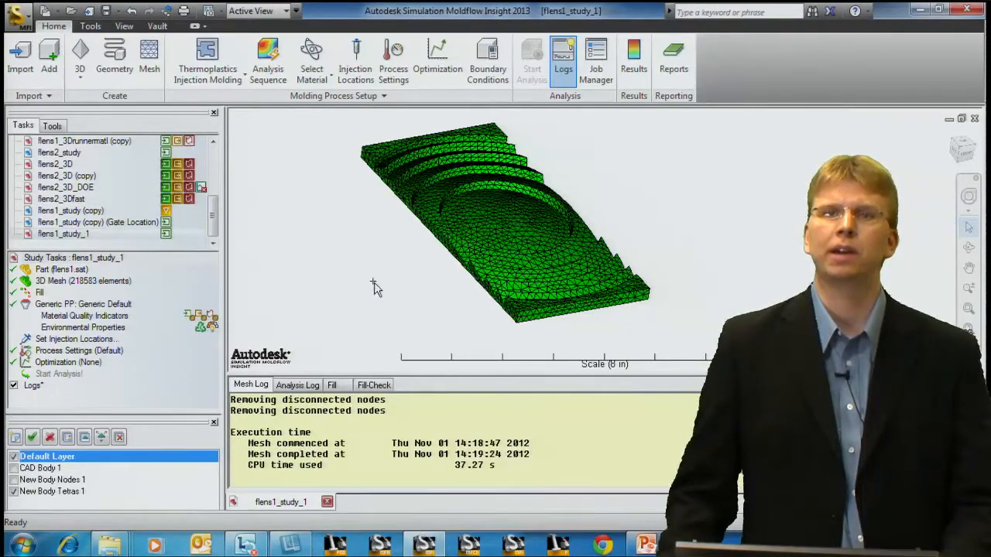
Add Stress-Optical Coefficients: C1 as a search field for finding the study's material
double_click(76, 306)
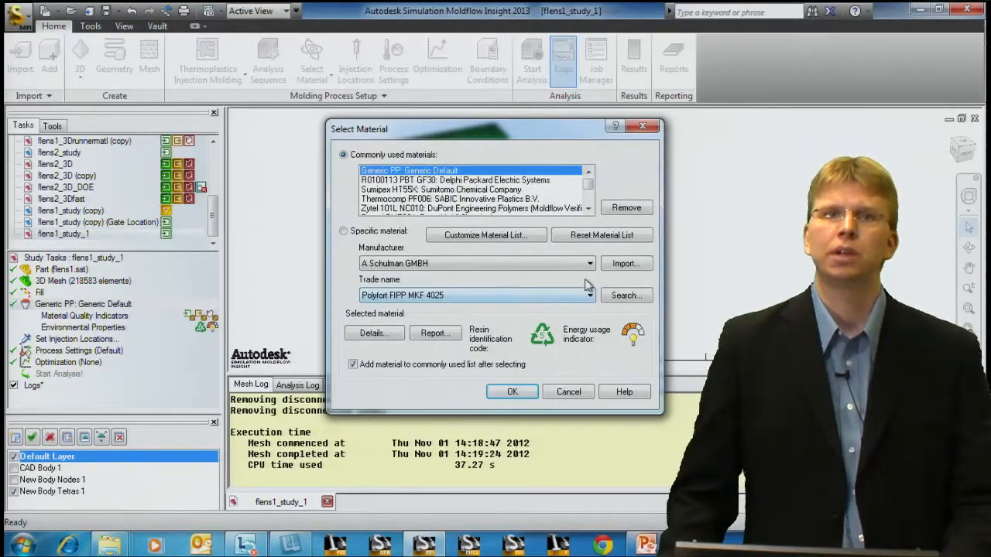
left_click(631, 297)
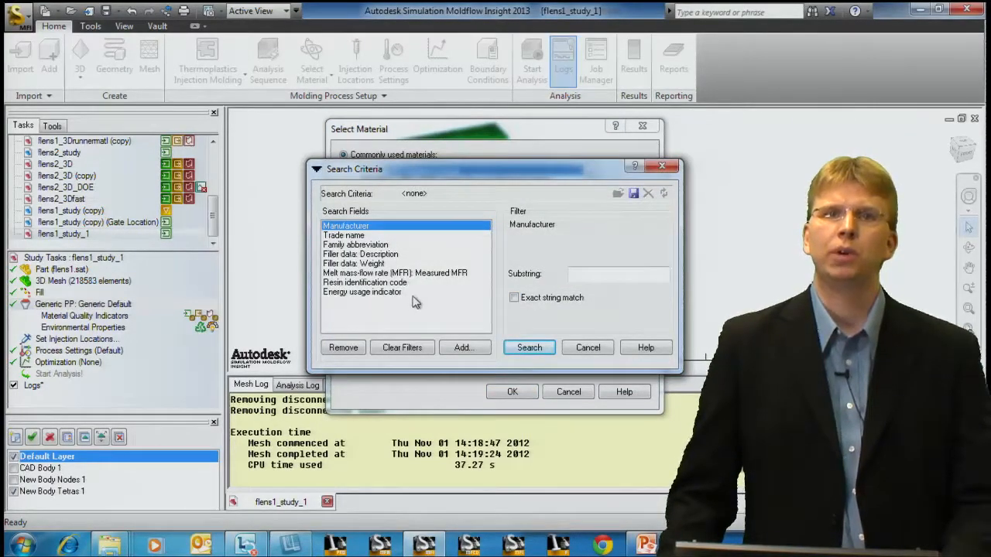
left_click(461, 346)
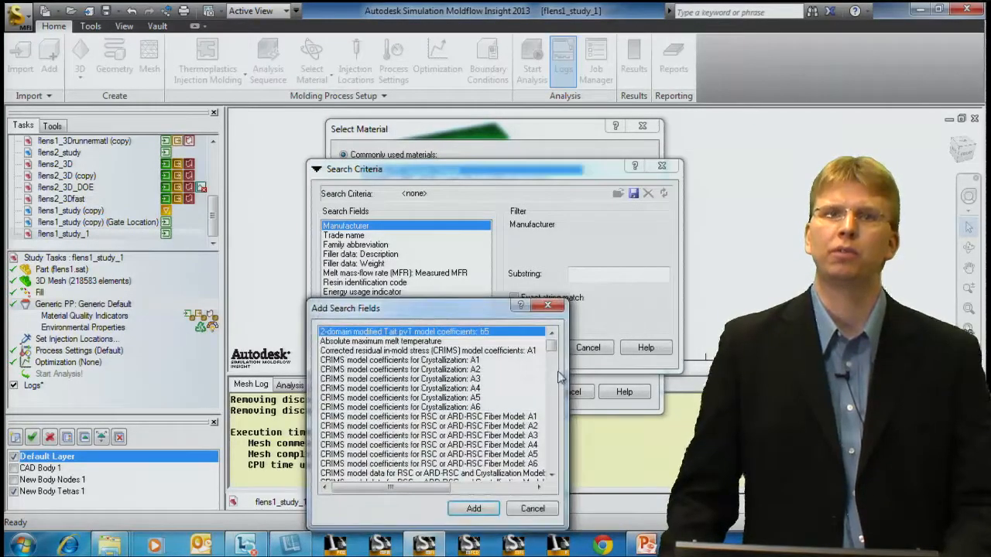
left_click_drag(551, 345, 551, 425)
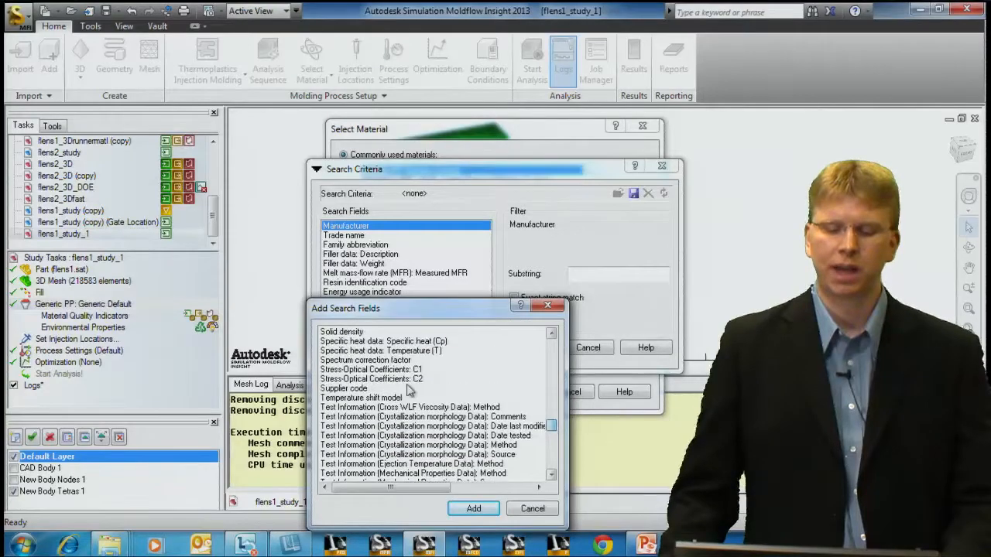
left_click(376, 369)
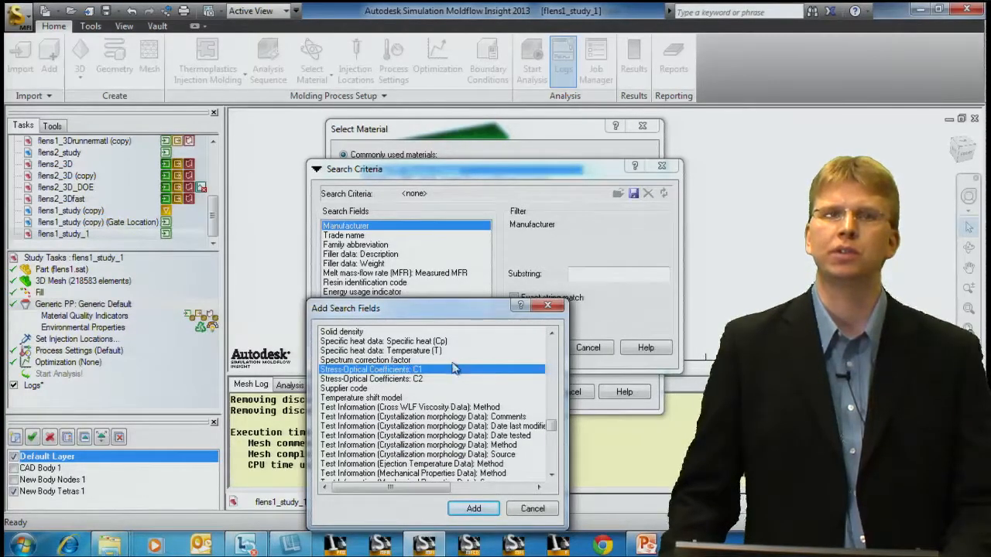
left_click(474, 509)
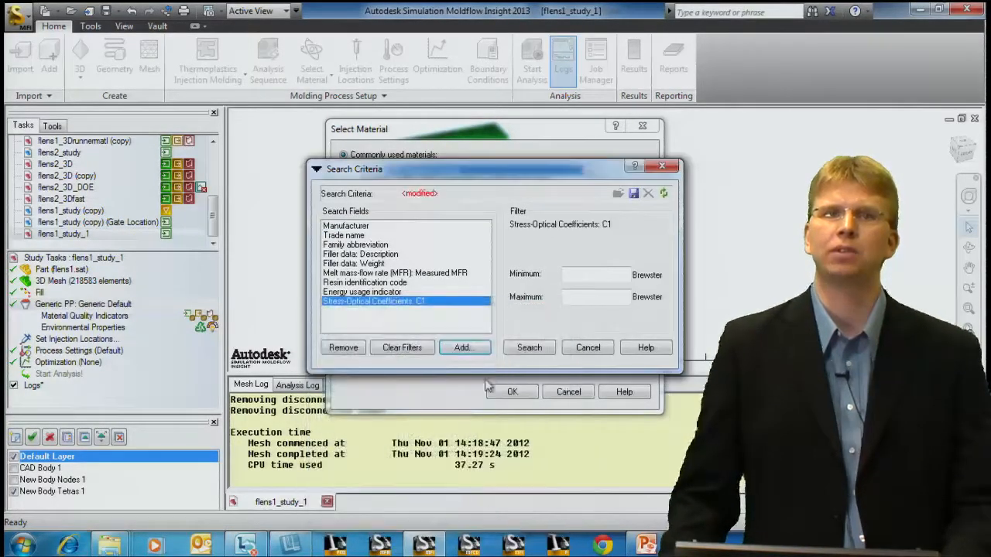
Search for materials with a C1 stress-optical coefficient between -9999999 and 99999999 Brewster
left_click(572, 273)
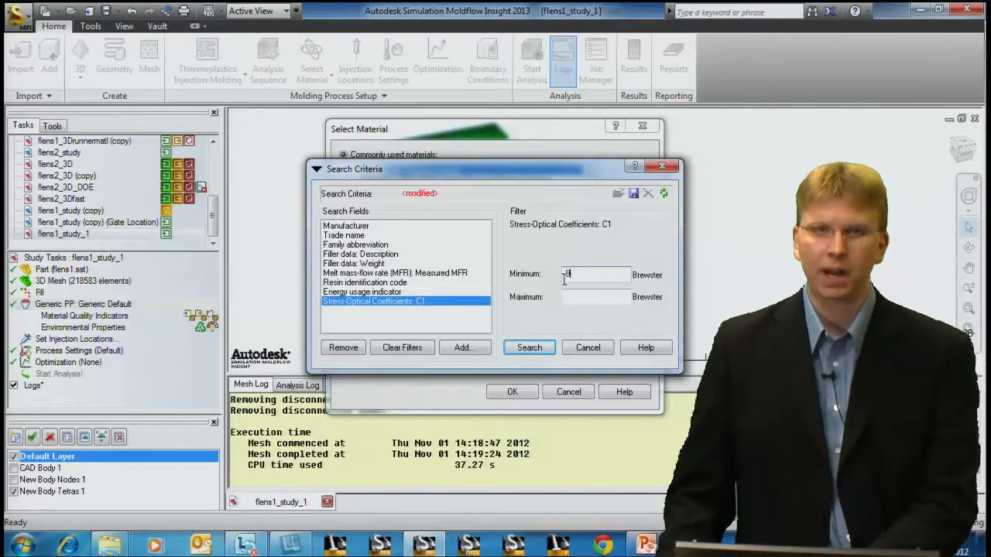
type("-9999999")
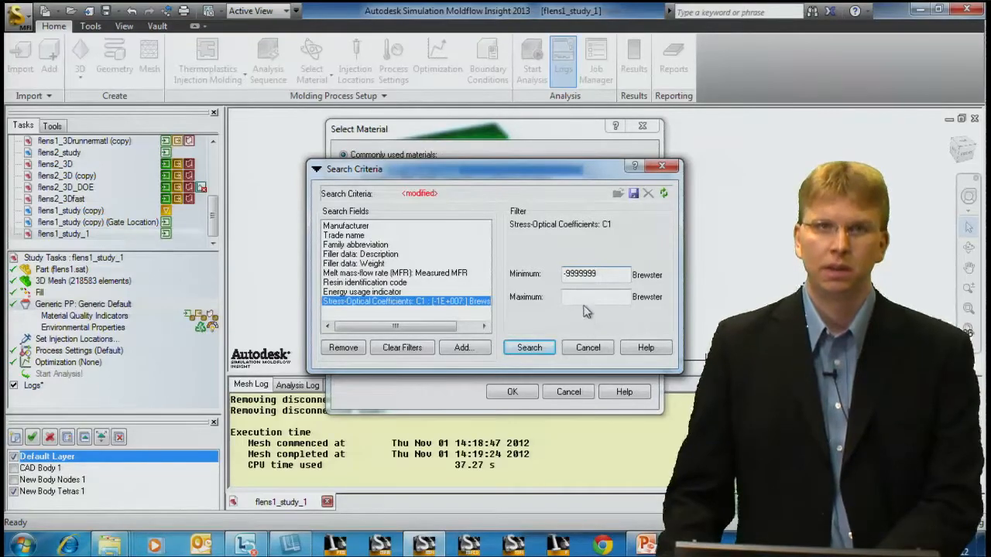
left_click(576, 296)
type("99999999")
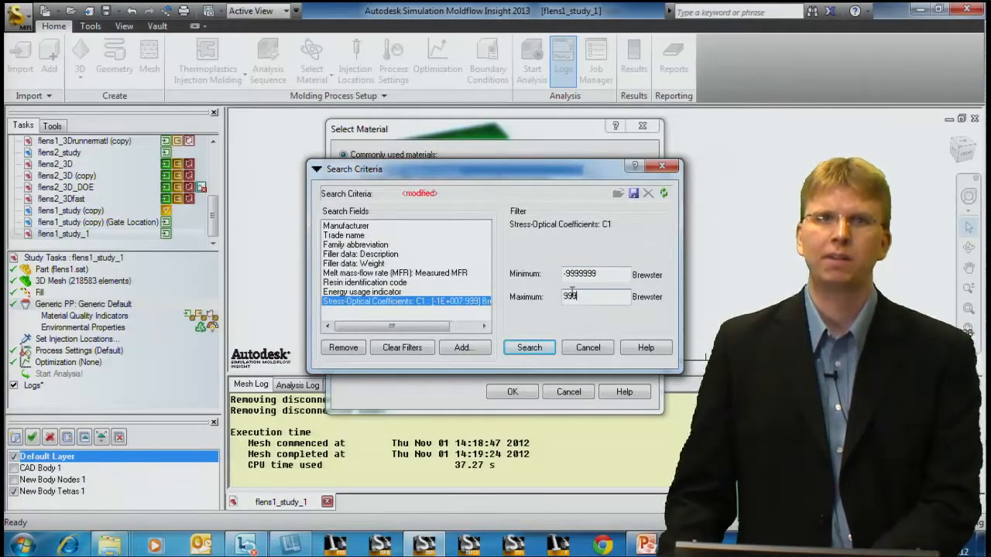
left_click(537, 354)
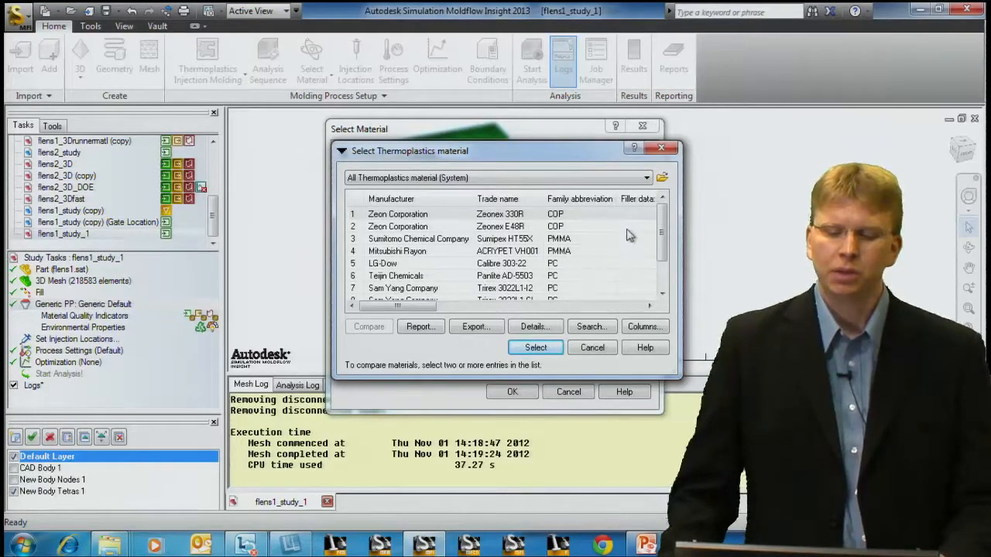
Choose Sumitomo Chemical Company's Sumipex HT55X, review its optical properties, and assign it to the study
left_click(448, 244)
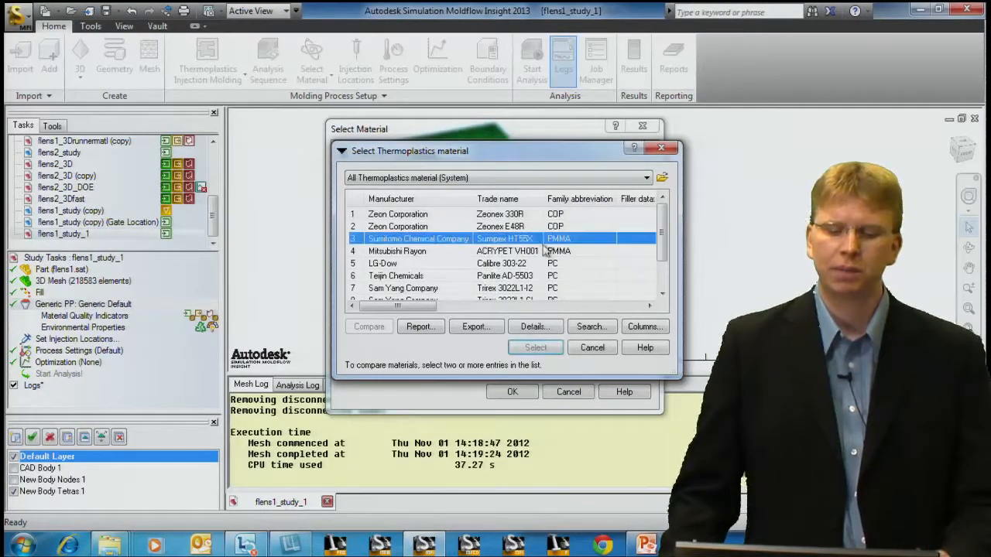
left_click(536, 348)
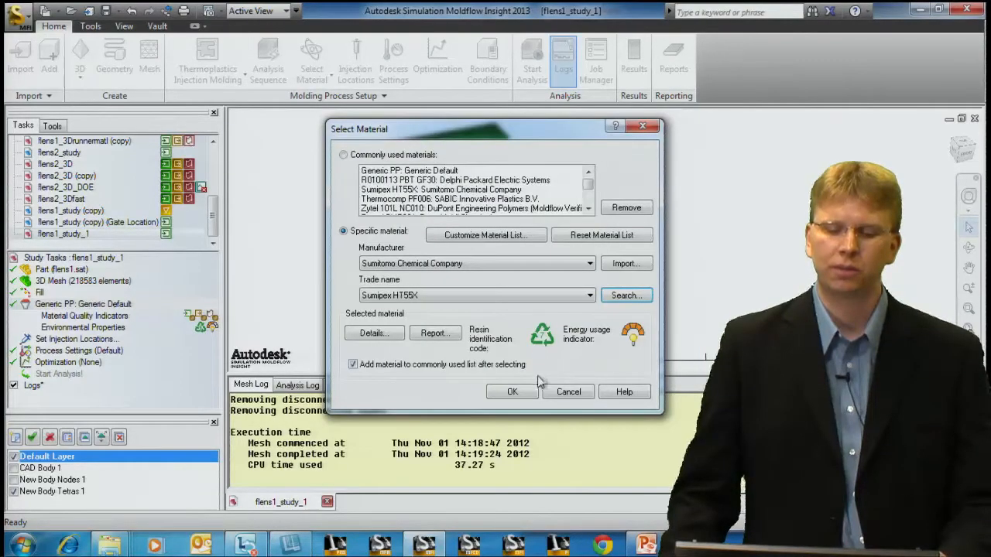
left_click(373, 333)
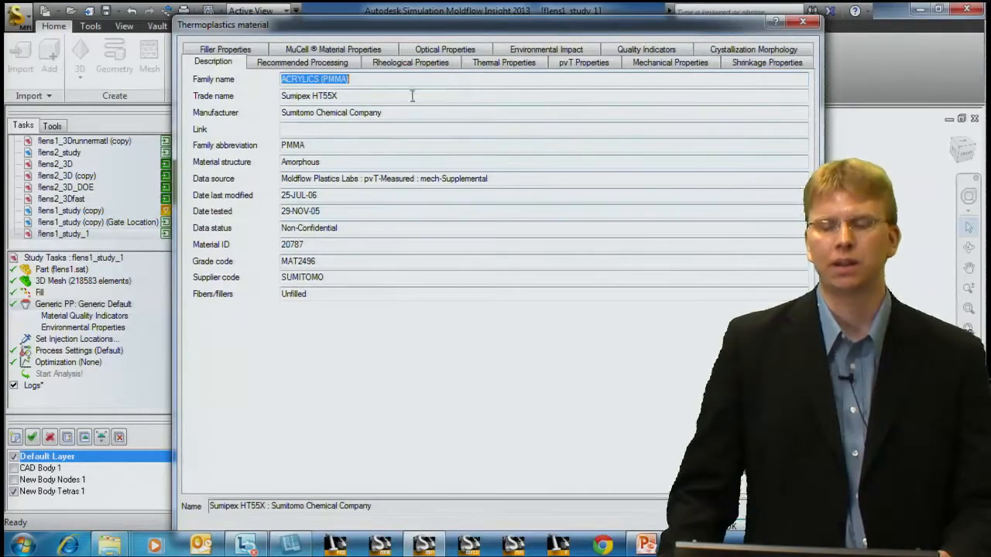
left_click(455, 53)
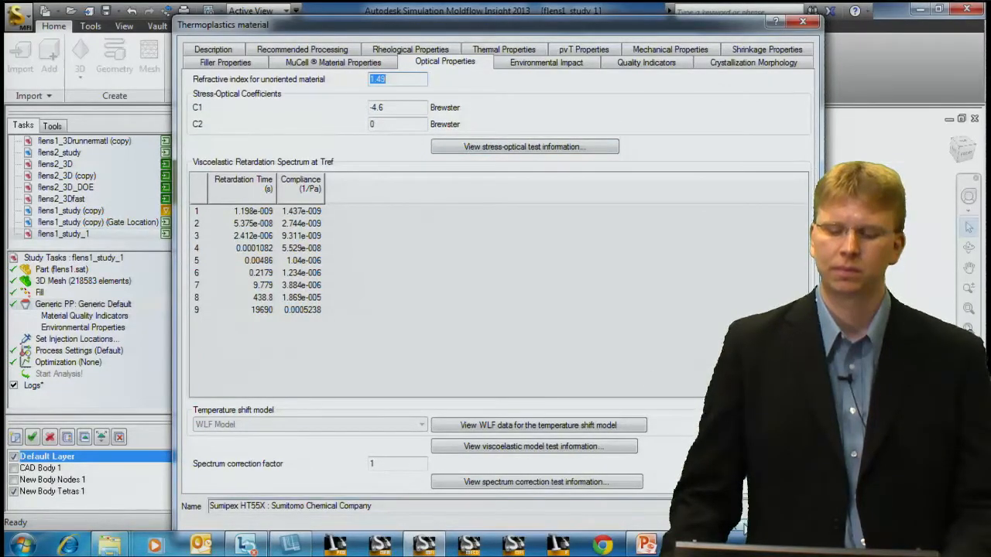
left_click(735, 526)
left_click(527, 391)
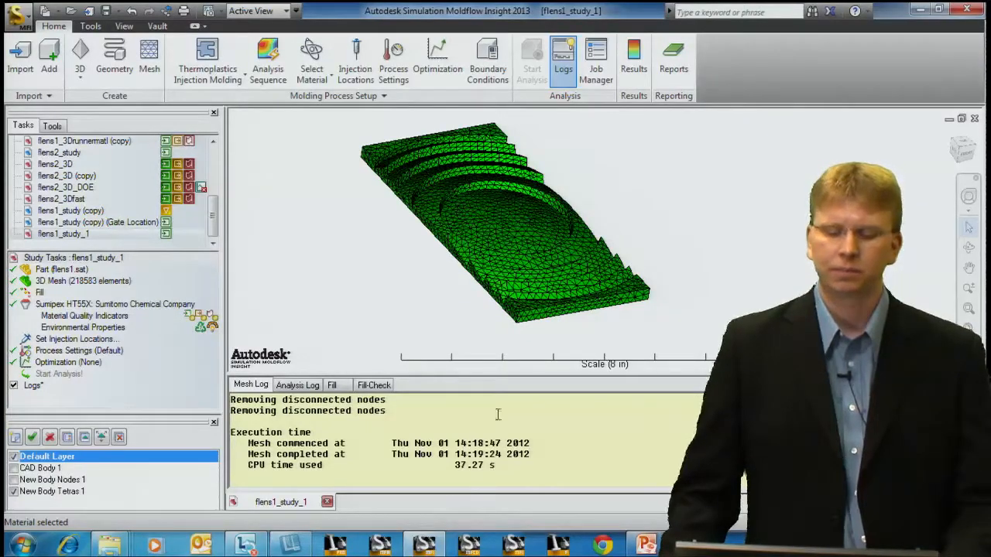
Hide the logs and place one injection location near the middle of the lens's long side edge
left_click(13, 385)
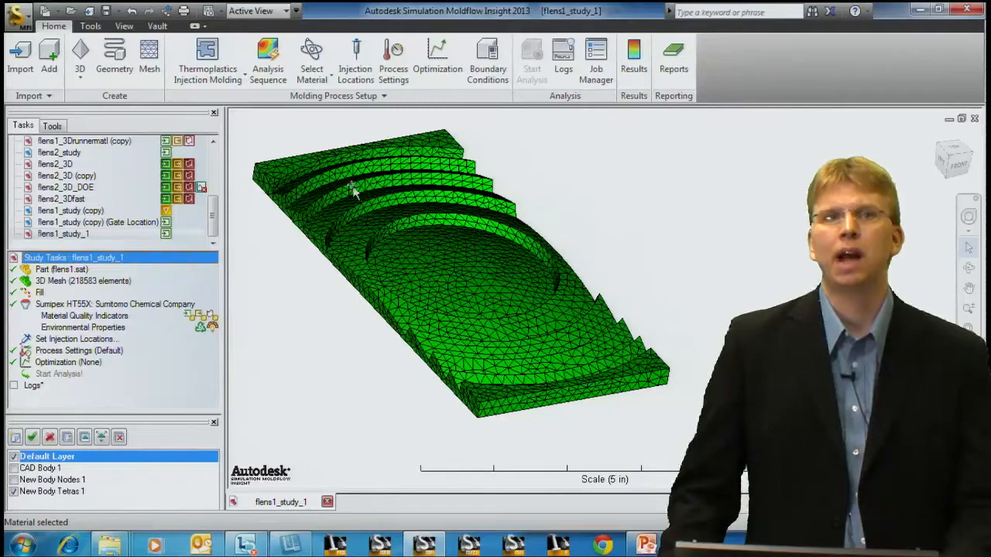
left_click(360, 76)
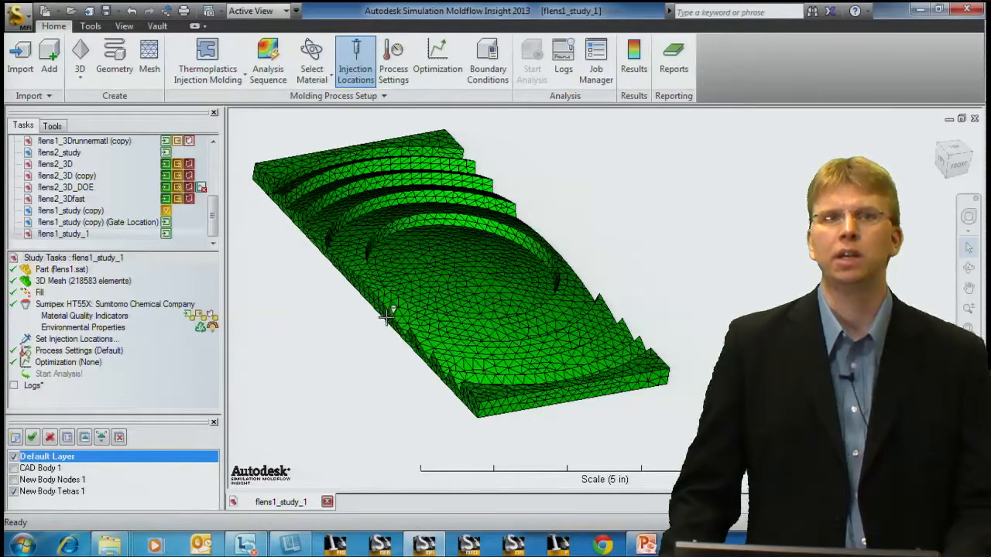
middle_click_drag(367, 309, 396, 307)
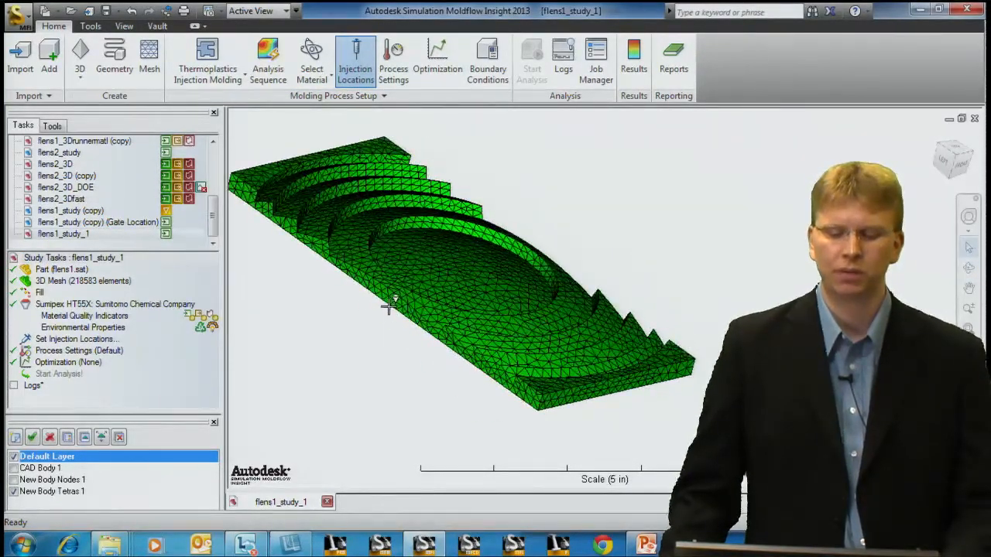
left_click(380, 307)
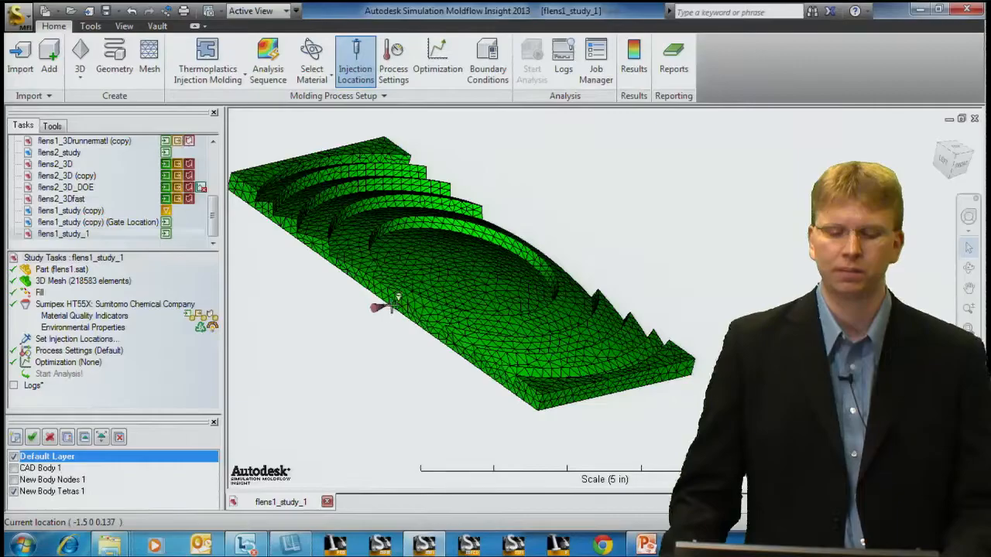
right_click(333, 136)
left_click(370, 145)
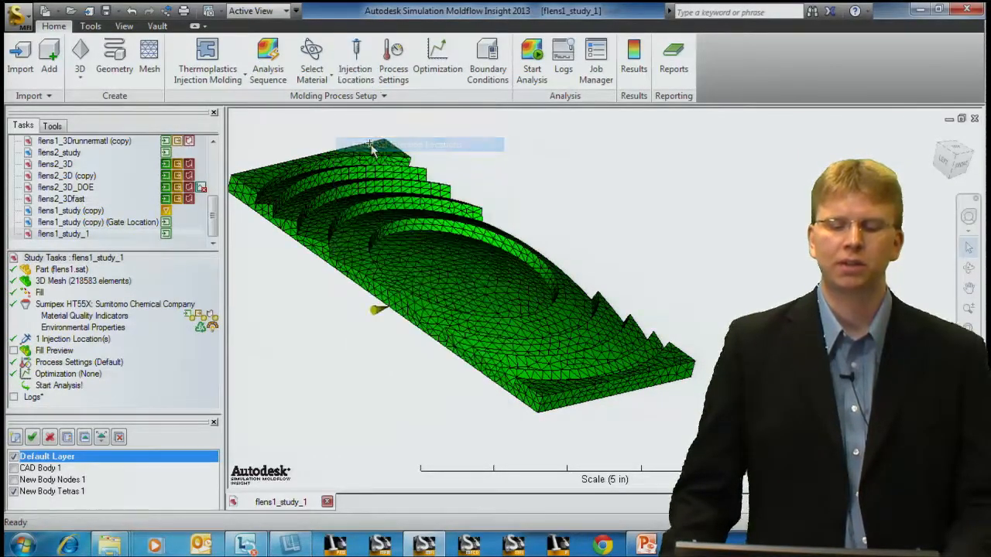
middle_click_drag(475, 221, 404, 244)
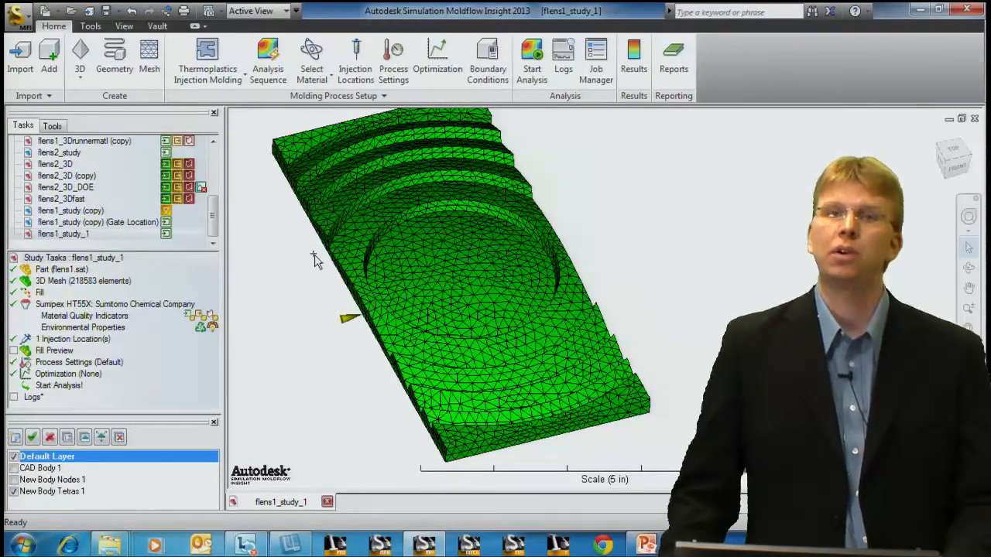
Enable birefringence analysis for materials with optical properties in the process settings
double_click(81, 362)
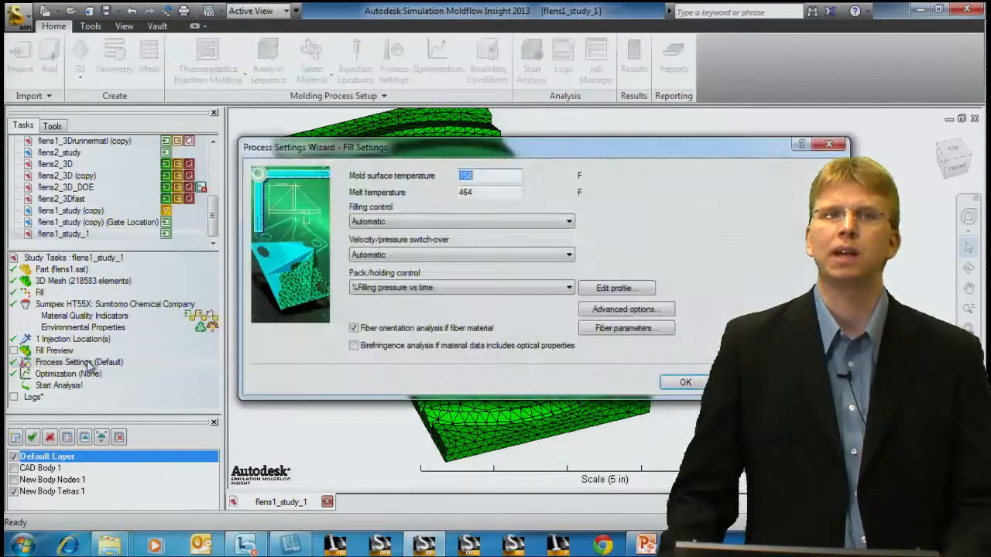
left_click(354, 346)
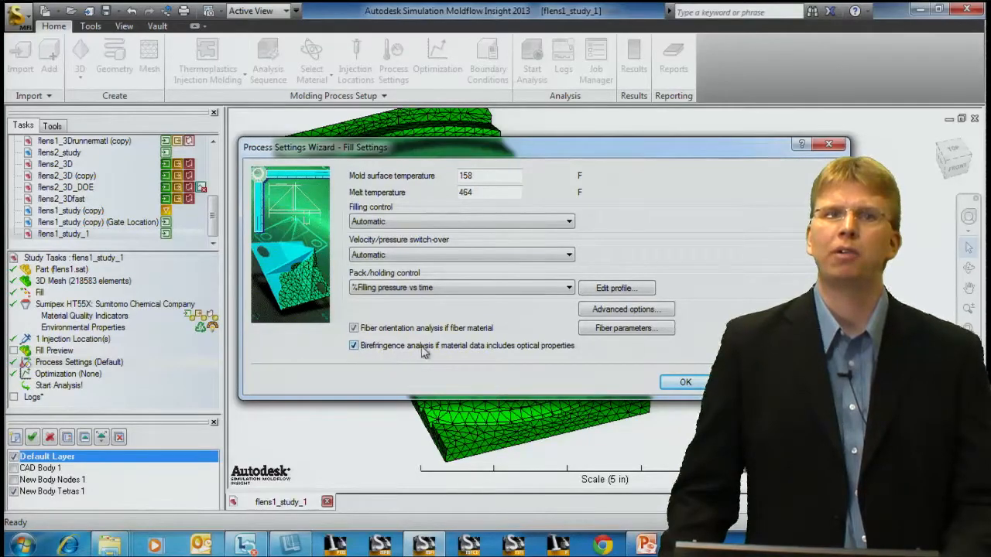